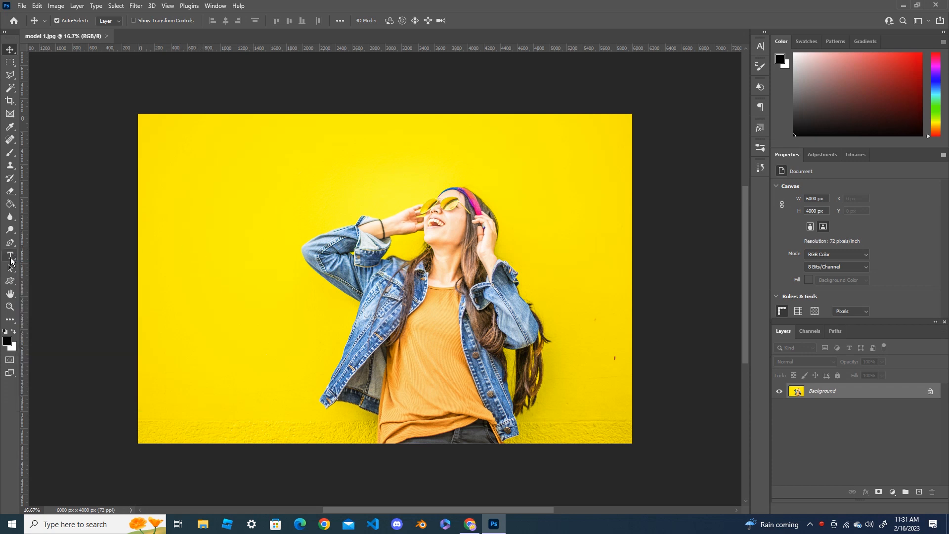
Add the horizontal text "Award show" to the yellow wall beside the woman and set its size to 950 pt
{"action": "left_click", "coordinate": [11, 258]}
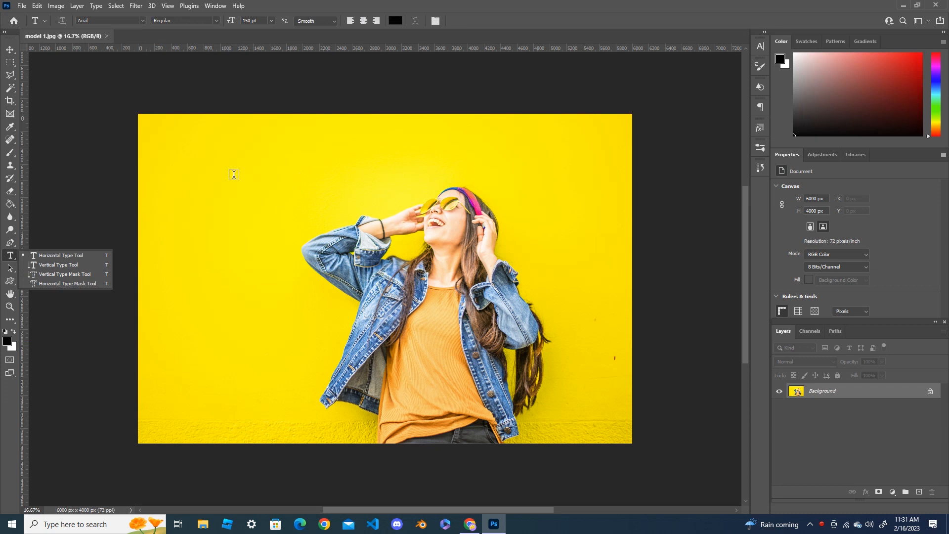
{"action": "left_click", "coordinate": [234, 173]}
{"action": "left_click", "coordinate": [234, 173]}
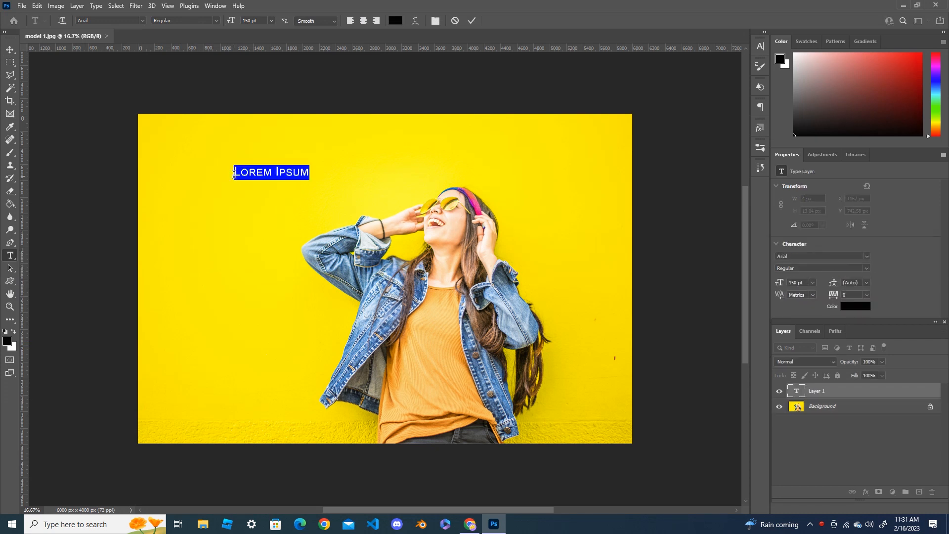
{"action": "type", "text": "Award show"}
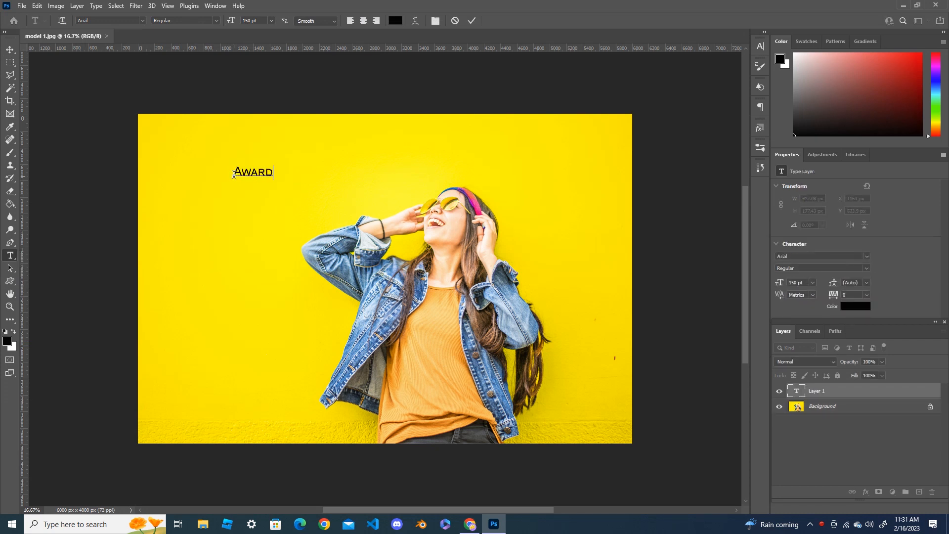
{"action": "key", "text": "ctrl+a"}
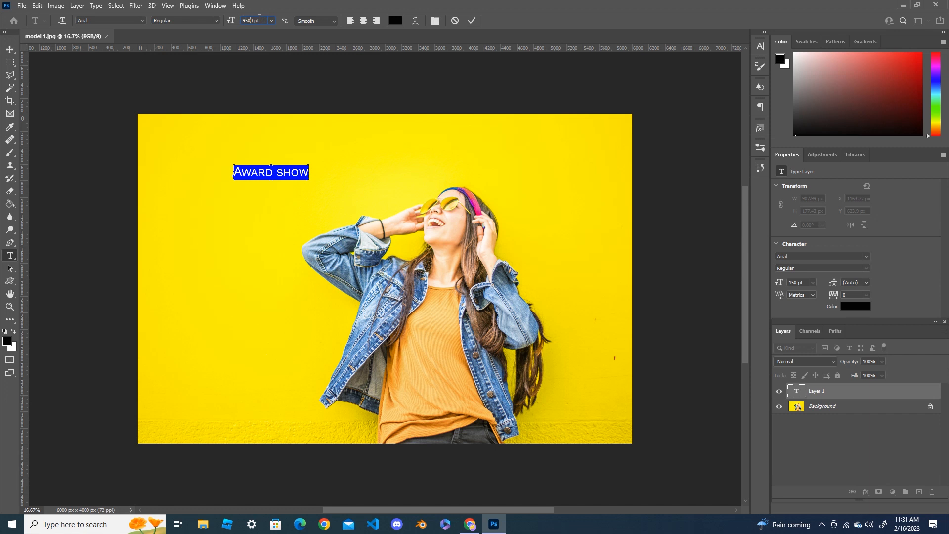
{"action": "key", "text": "BackSpace"}
{"action": "key", "text": "Return"}
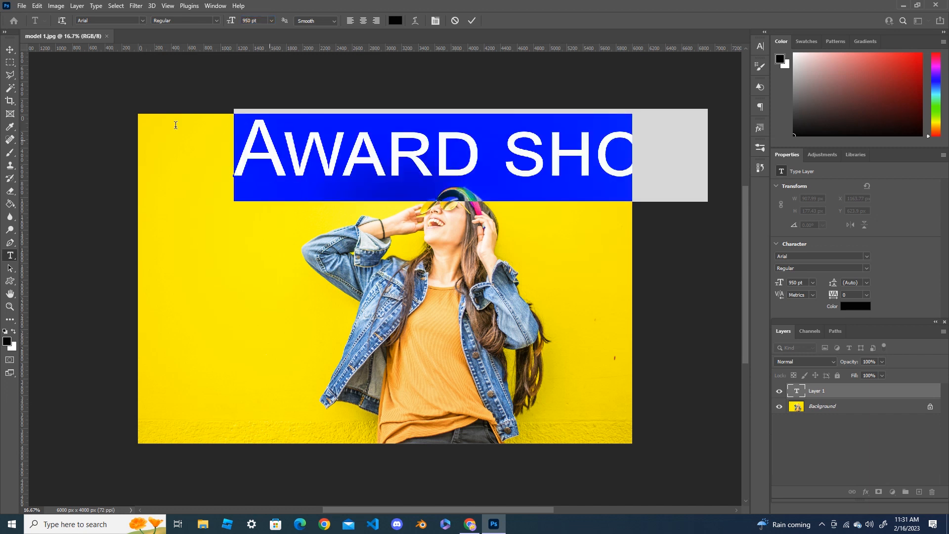
Move the "Award show" text so it spans the upper part of the photo, over the top of the woman's head
{"action": "left_click", "coordinate": [10, 50]}
{"action": "left_click_drag", "start_coordinate": [475, 154], "coordinate": [495, 173]}
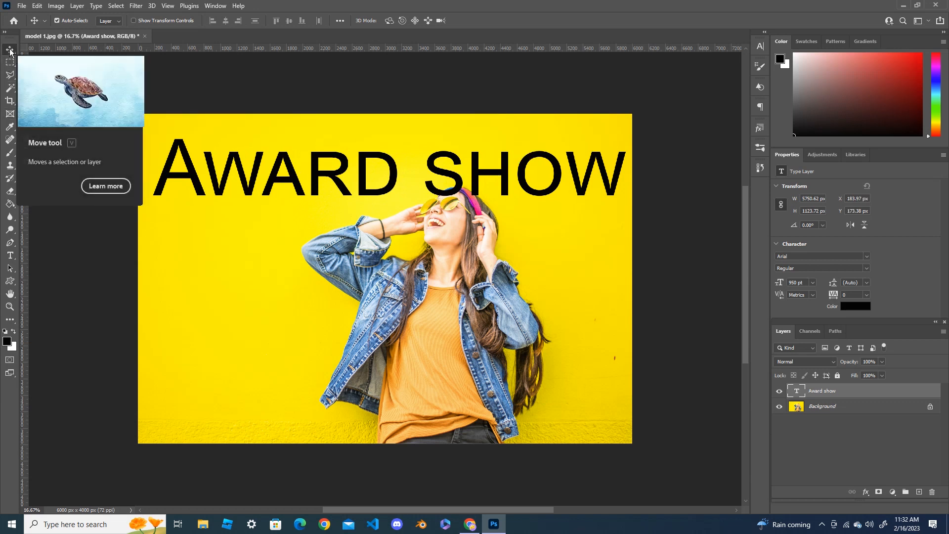
{"action": "left_click_drag", "start_coordinate": [402, 175], "coordinate": [398, 177]}
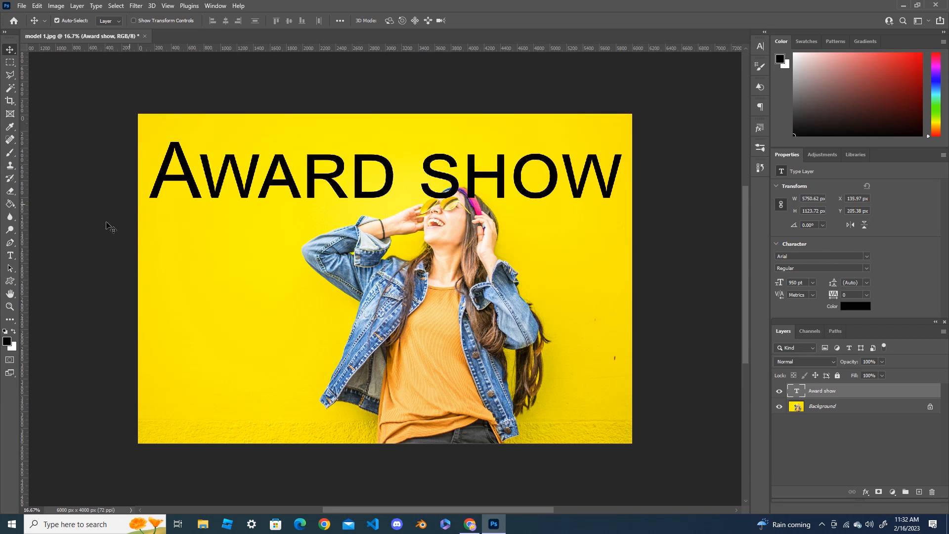
Change the font of the "Award show" text to Incised901 Nd BT
{"action": "left_click", "coordinate": [10, 255]}
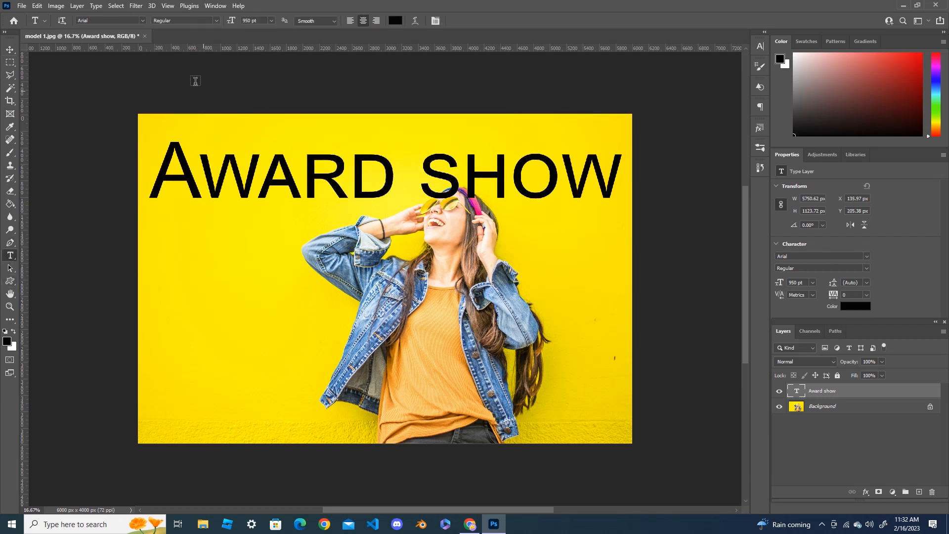
{"action": "left_click", "coordinate": [142, 22]}
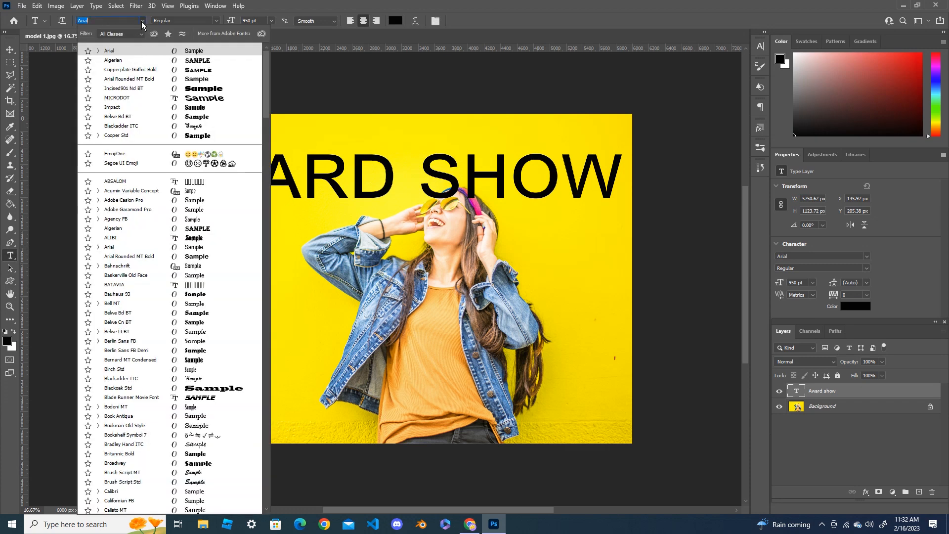
{"action": "left_click", "coordinate": [197, 89]}
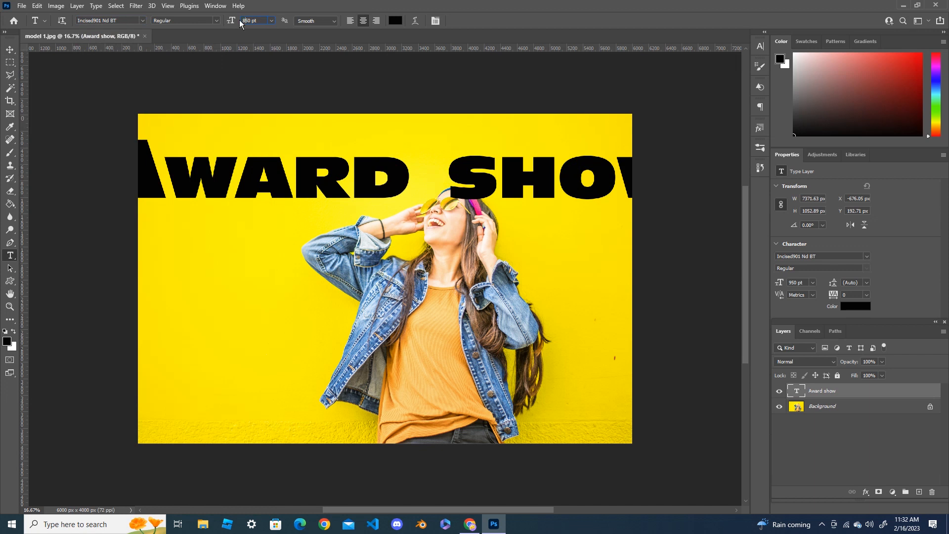
Reduce the size of the "Award show" text in stages to 850, 800 and 750 pt
{"action": "key", "text": "Return"}
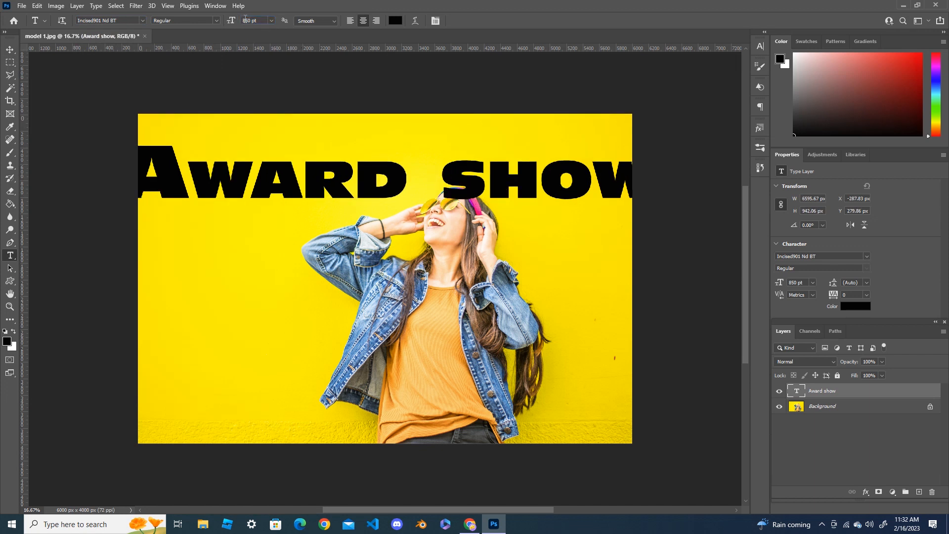
{"action": "type", "text": "8000"}
{"action": "key", "text": "Return"}
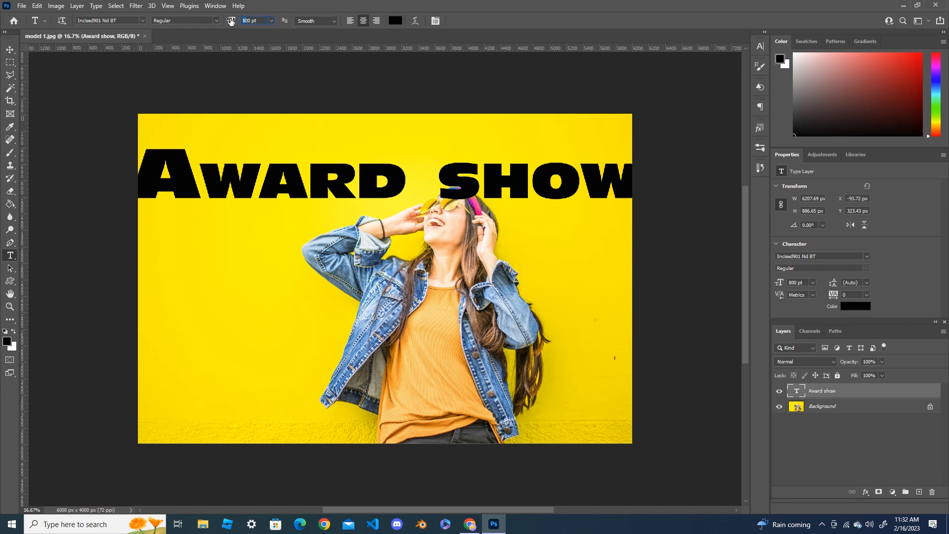
{"action": "type", "text": "750"}
{"action": "key", "text": "Return"}
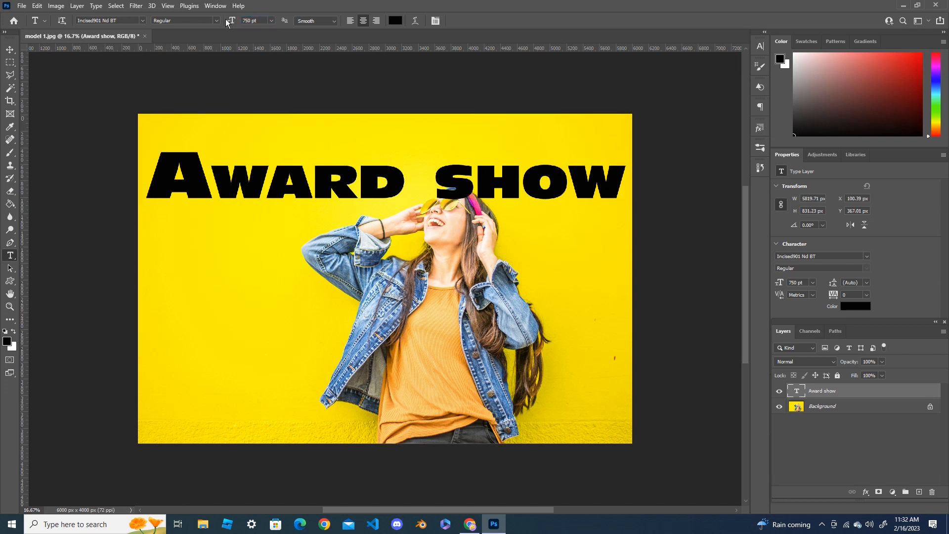
Reposition the "Award show" text so it fits within the photo's width with the S overlapping the woman's headband
{"action": "left_click", "coordinate": [10, 49]}
{"action": "left_click_drag", "start_coordinate": [476, 176], "coordinate": [455, 191]}
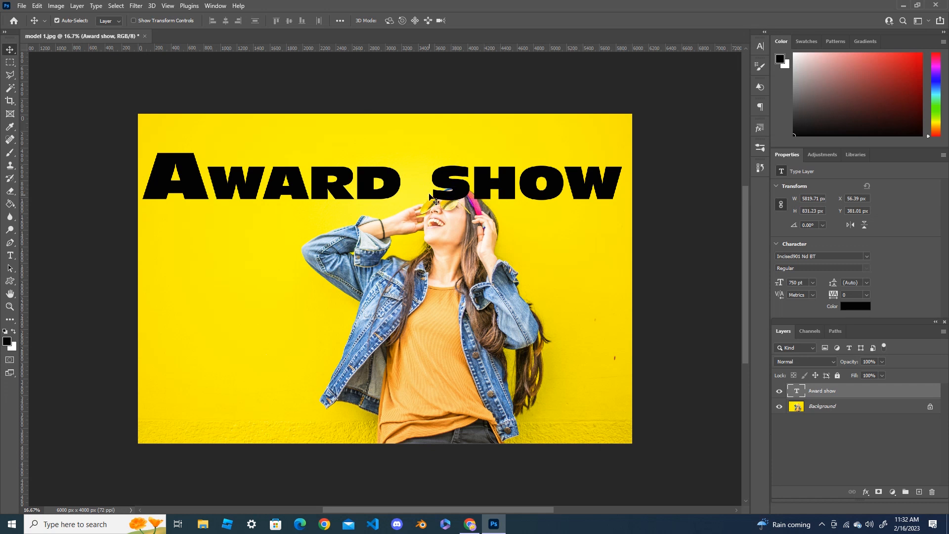
{"action": "mouse_move", "coordinate": [482, 203]}
{"action": "left_mouse_down"}
{"action": "mouse_move", "coordinate": [451, 186]}
{"action": "mouse_move", "coordinate": [472, 186]}
{"action": "left_mouse_up"}
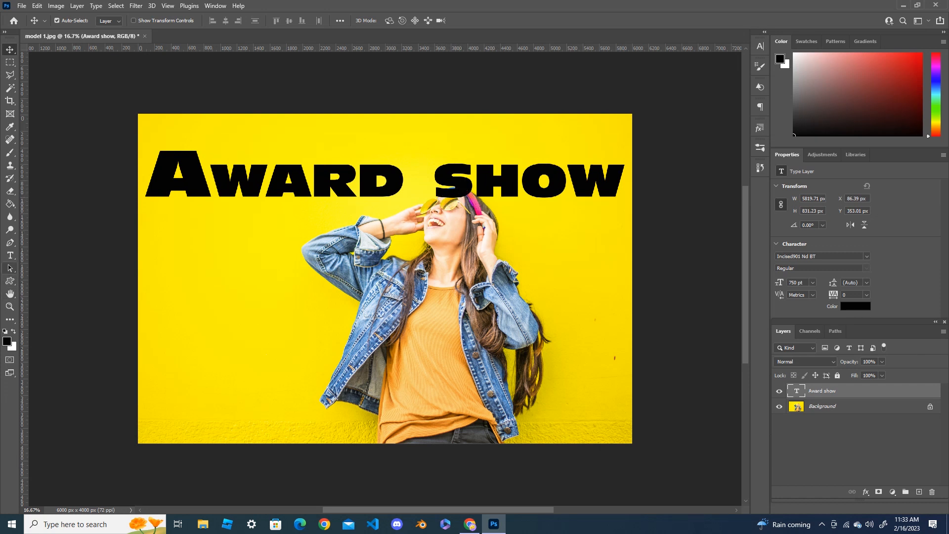
Choose the Freeform Pen tool and hide the "Award show" text layer to expose the woman's head
{"action": "right_click", "coordinate": [10, 242]}
{"action": "left_click", "coordinate": [49, 253]}
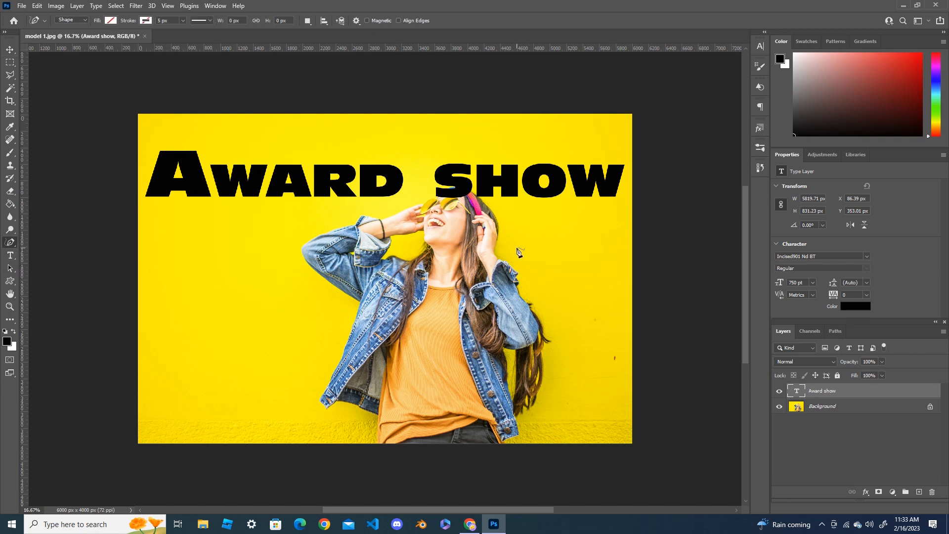
{"action": "scroll", "coordinate": [517, 251], "scroll_direction": "up", "scroll_amount": 4}
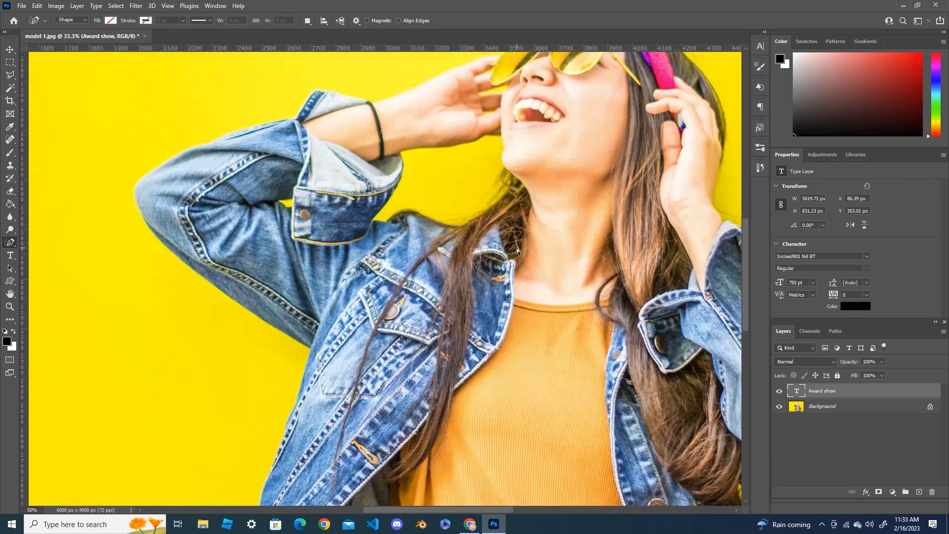
{"action": "left_click_drag", "start_coordinate": [747, 297], "coordinate": [746, 236]}
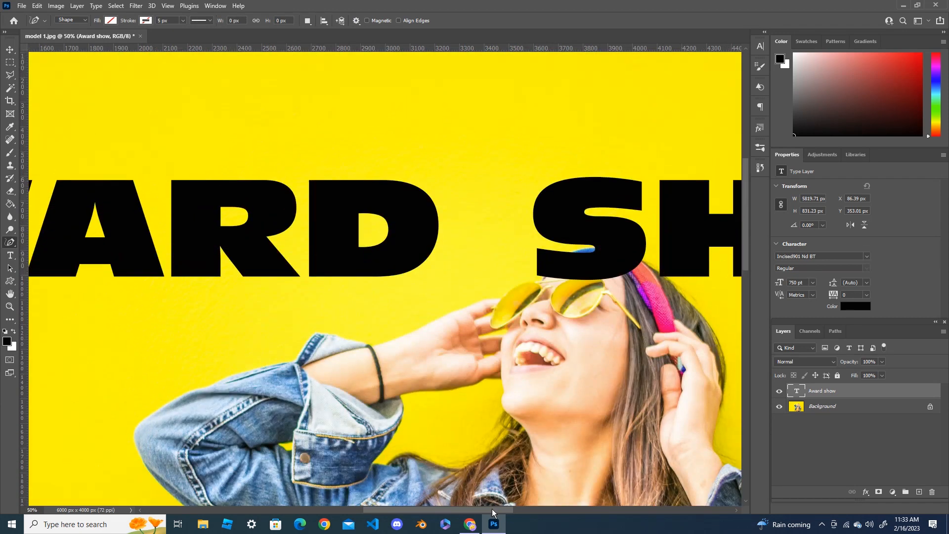
{"action": "left_click_drag", "start_coordinate": [492, 509], "coordinate": [529, 509]}
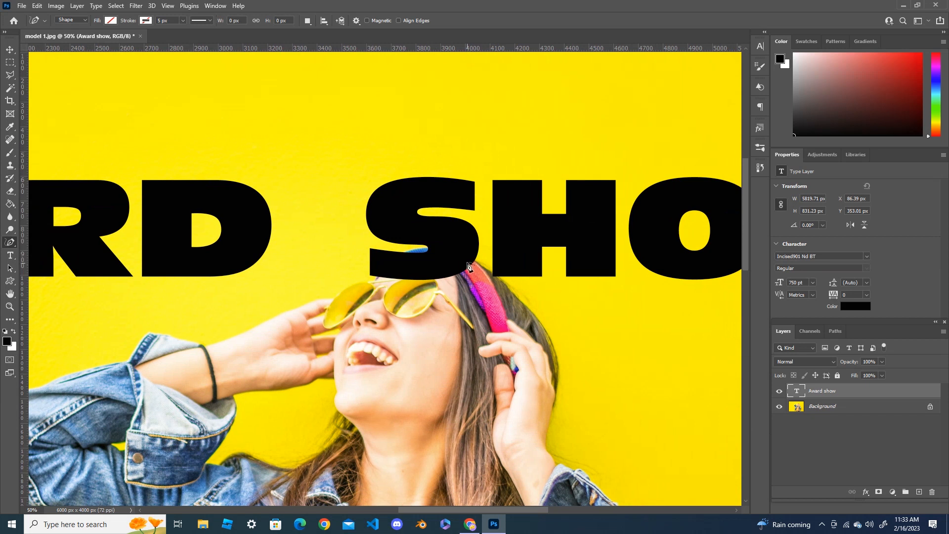
{"action": "left_click", "coordinate": [781, 392]}
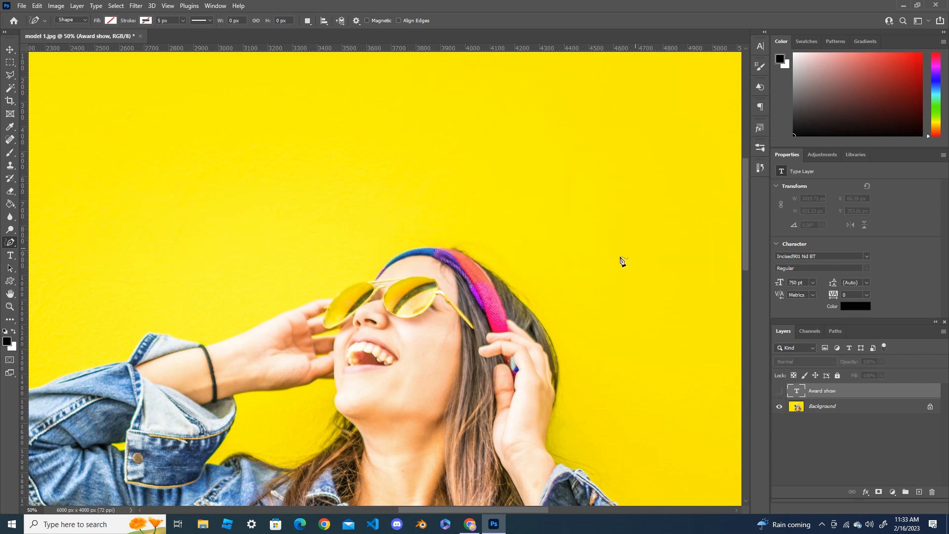
Trace the woman's hair, headband, sunglasses and raised hand with the Pen tool, from the back of her head down to her wrist
{"action": "left_click", "coordinate": [523, 307]}
{"action": "right_click", "coordinate": [11, 246]}
{"action": "left_click", "coordinate": [44, 244]}
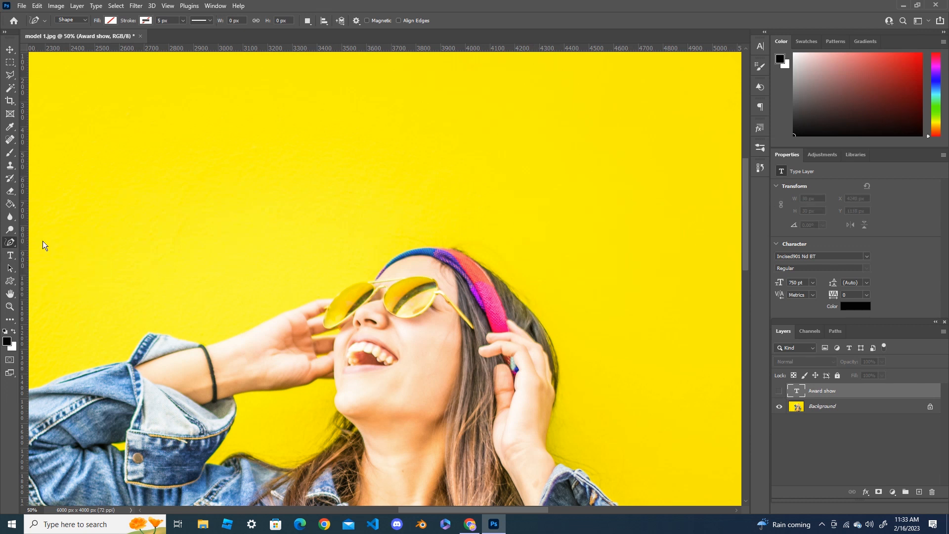
{"action": "left_click", "coordinate": [542, 327]}
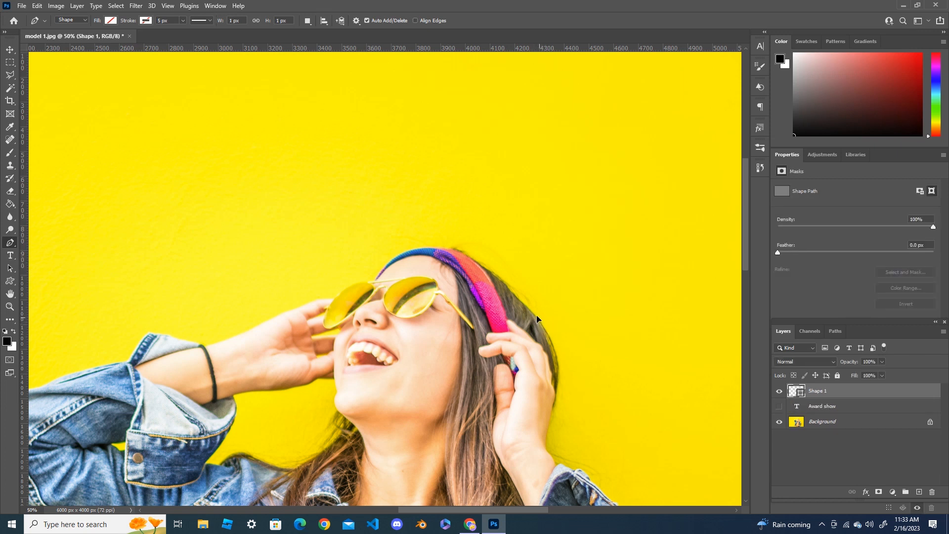
{"action": "left_click", "coordinate": [526, 305]}
{"action": "left_click", "coordinate": [509, 287]}
{"action": "left_click", "coordinate": [477, 261]}
{"action": "left_click", "coordinate": [456, 251]}
{"action": "left_click", "coordinate": [435, 247]}
{"action": "left_click", "coordinate": [408, 248]}
{"action": "left_click", "coordinate": [391, 260]}
{"action": "left_click", "coordinate": [382, 269]}
{"action": "left_click", "coordinate": [358, 282]}
{"action": "left_click", "coordinate": [346, 285]}
{"action": "left_click", "coordinate": [340, 291]}
{"action": "left_click", "coordinate": [331, 298]}
{"action": "left_click", "coordinate": [319, 299]}
{"action": "left_click", "coordinate": [294, 308]}
{"action": "left_click", "coordinate": [266, 320]}
{"action": "left_click", "coordinate": [250, 327]}
{"action": "left_click", "coordinate": [267, 391]}
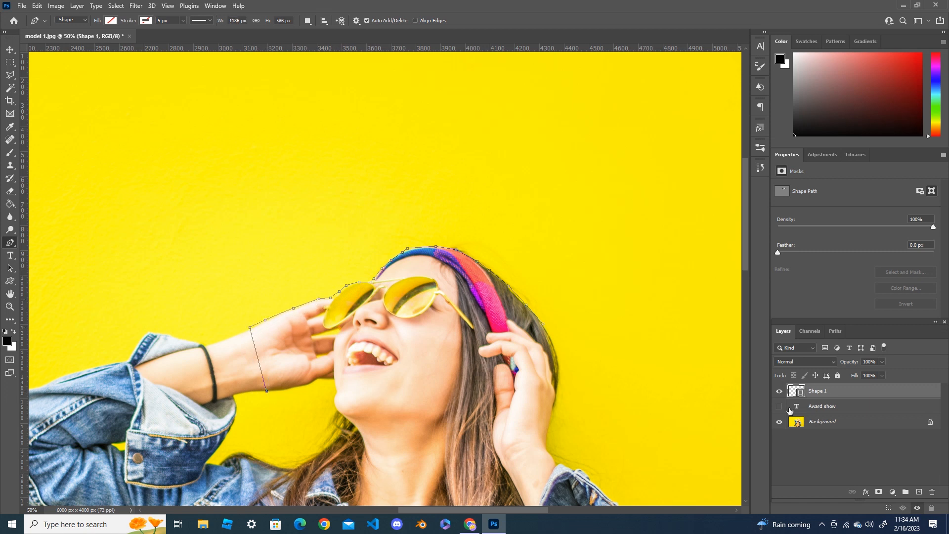
Show the "Award show" layer again, then close the traced path at its starting point as a selection
{"action": "left_click", "coordinate": [780, 407]}
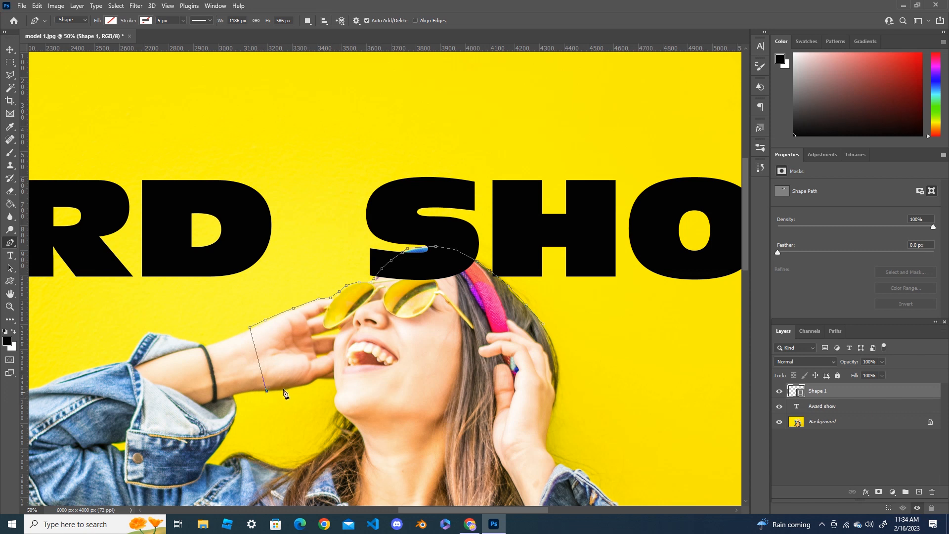
{"action": "left_click", "coordinate": [543, 325]}
{"action": "key", "text": "ctrl+Return"}
Invert the selection so it covers everything outside the traced head and hand area
{"action": "left_click", "coordinate": [115, 5]}
{"action": "left_click", "coordinate": [126, 44]}
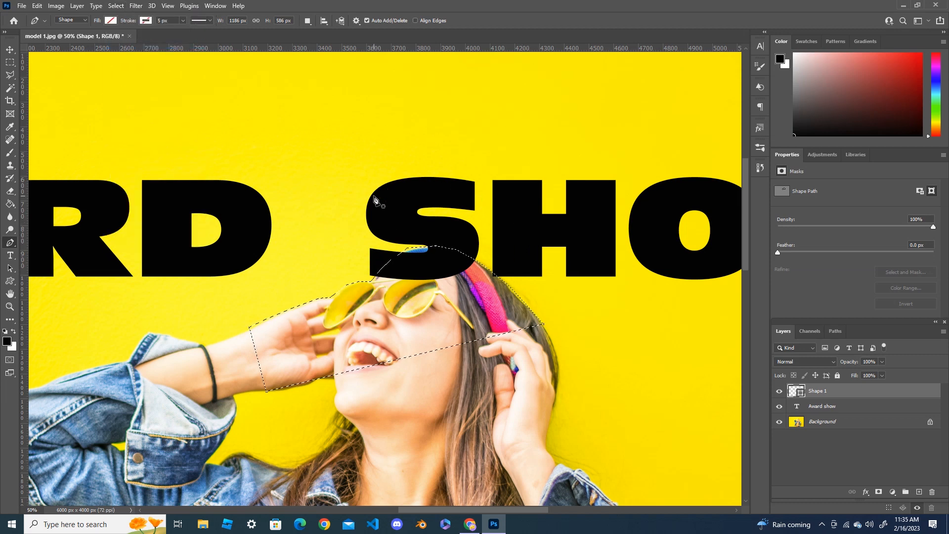
{"action": "scroll", "coordinate": [374, 199], "scroll_direction": "down", "scroll_amount": 2}
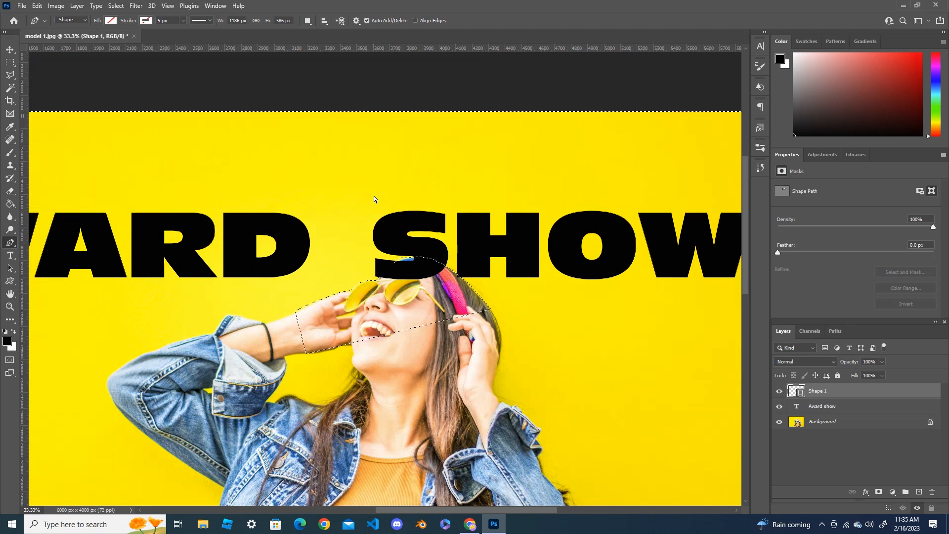
{"action": "scroll", "coordinate": [374, 199], "scroll_direction": "down", "scroll_amount": 1}
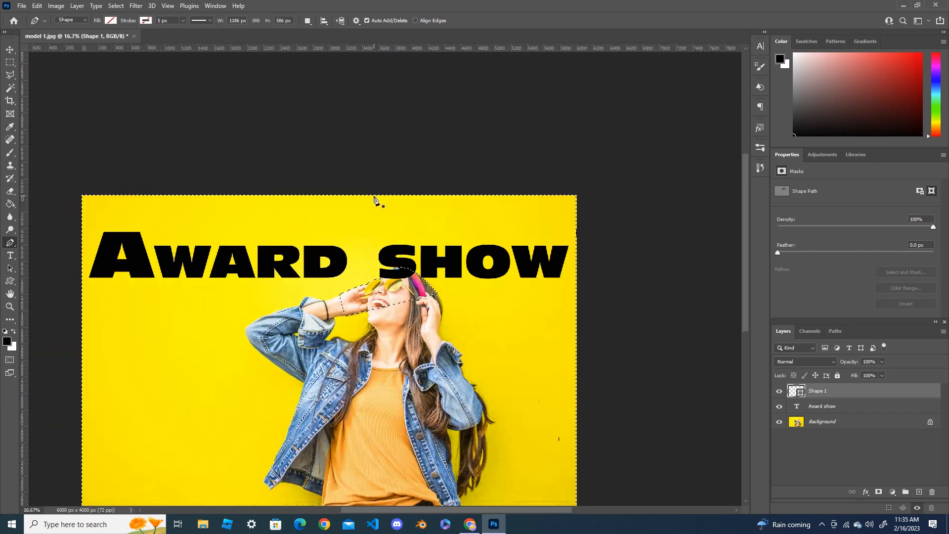
{"action": "scroll", "coordinate": [406, 205], "scroll_direction": "down", "scroll_amount": 2}
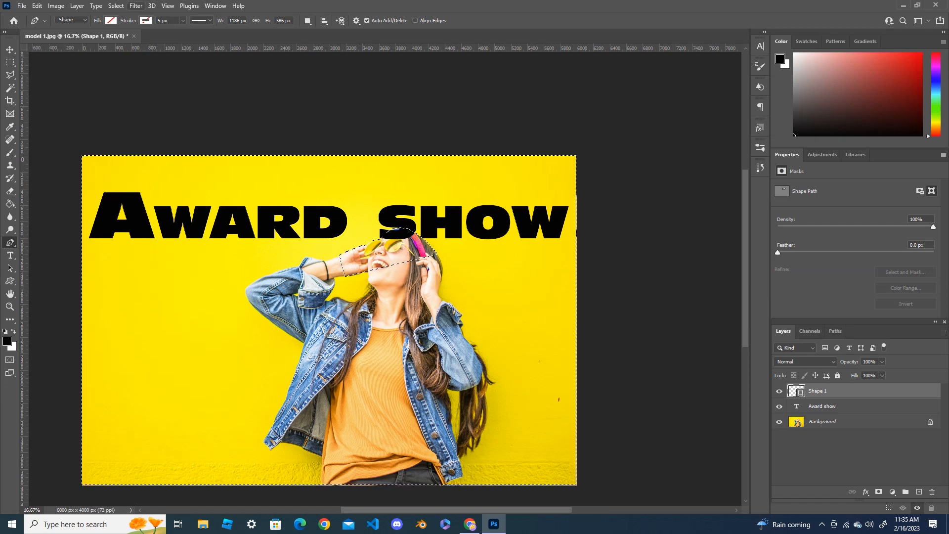
Feather the inverted selection with a radius of 5 pixels
{"action": "left_click", "coordinate": [116, 5]}
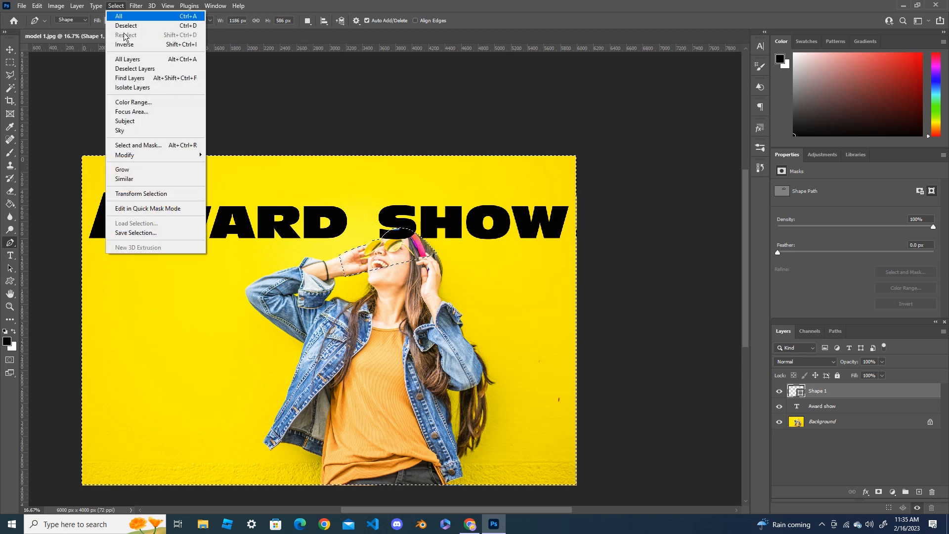
{"action": "mouse_move", "coordinate": [177, 155]}
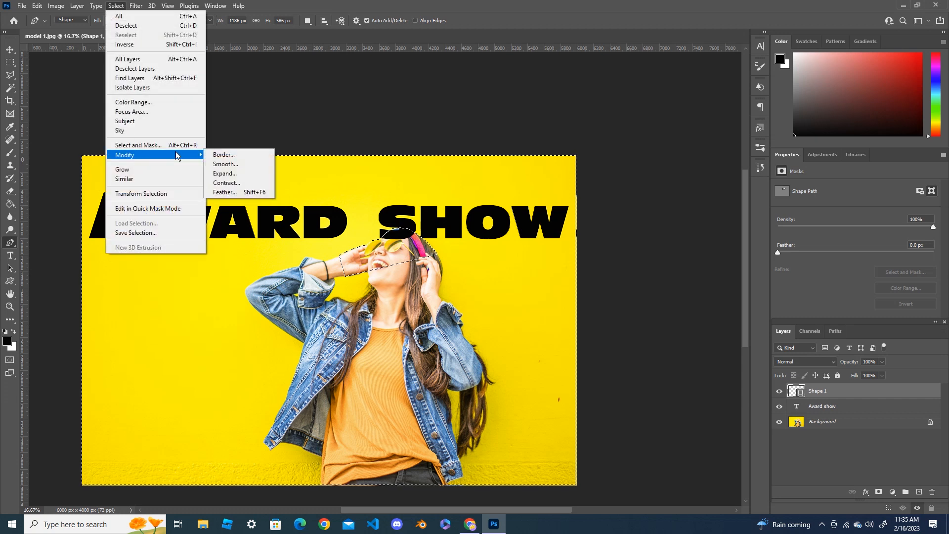
{"action": "left_click", "coordinate": [248, 192]}
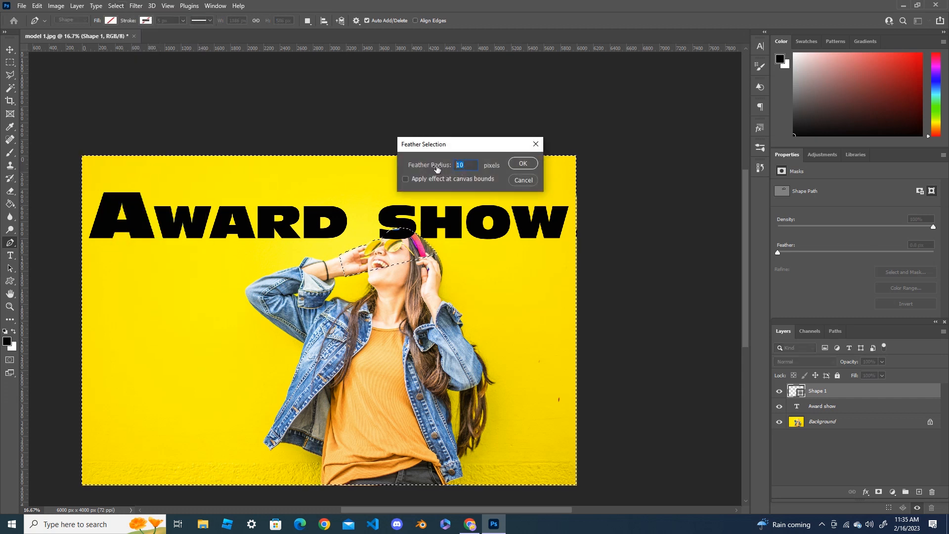
{"action": "type", "text": "5"}
{"action": "key", "text": "Return"}
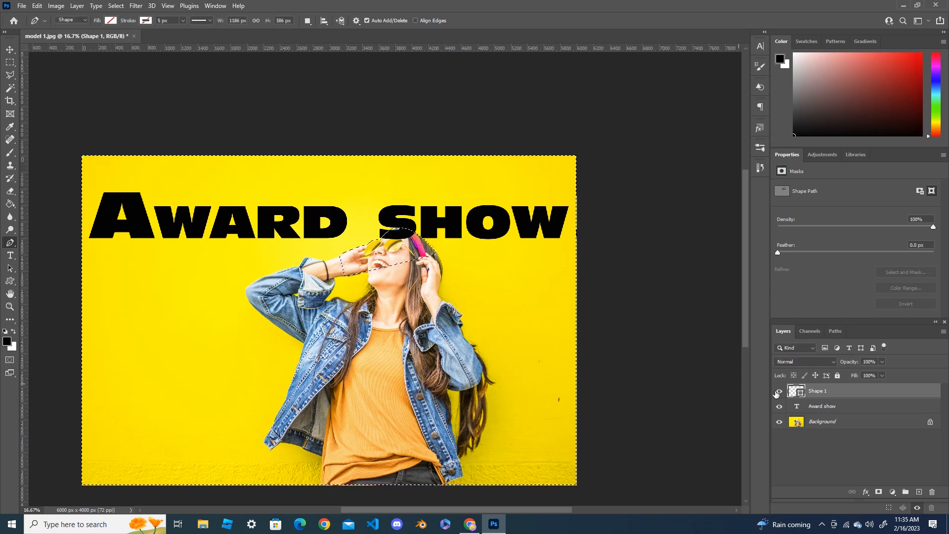
Add a layer mask to the "Award show" text layer from the current selection
{"action": "left_click", "coordinate": [848, 411]}
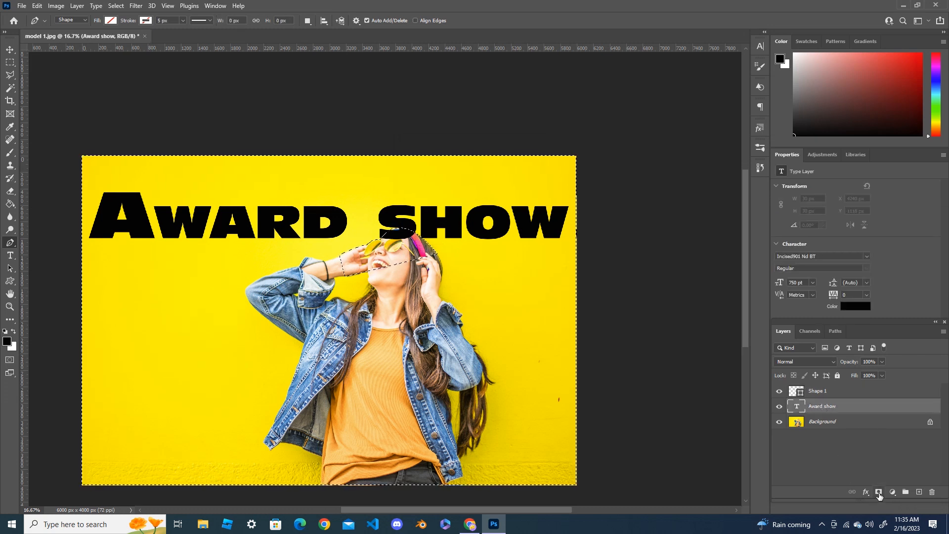
{"action": "key", "text": "ctrl+Return"}
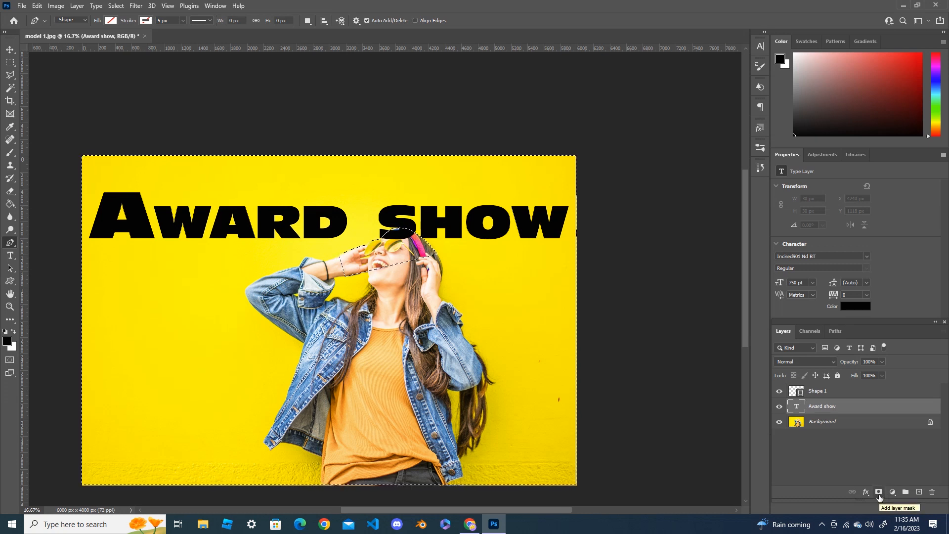
{"action": "left_click", "coordinate": [879, 492]}
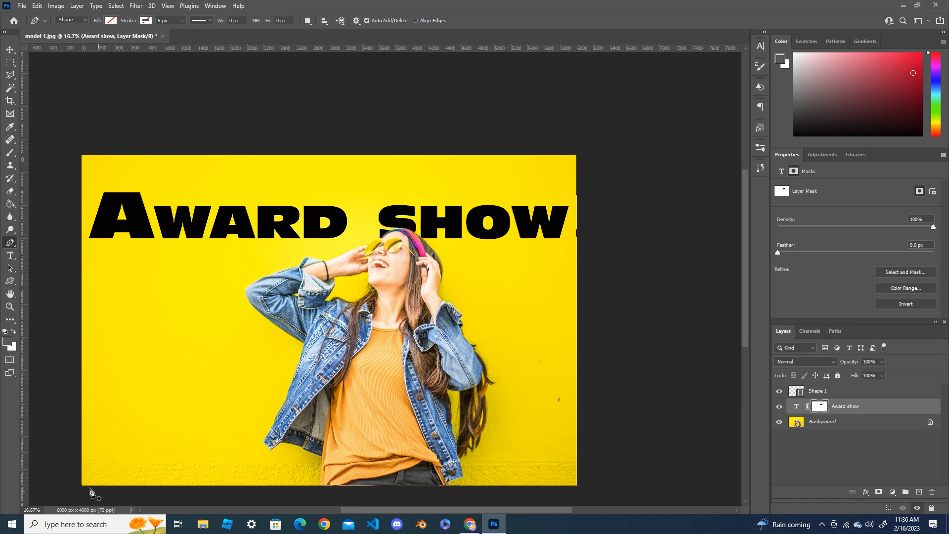
Place a vertical guide near the title's starting edge and a horizontal guide just below the "Award show" title
{"action": "right_click", "coordinate": [10, 242]}
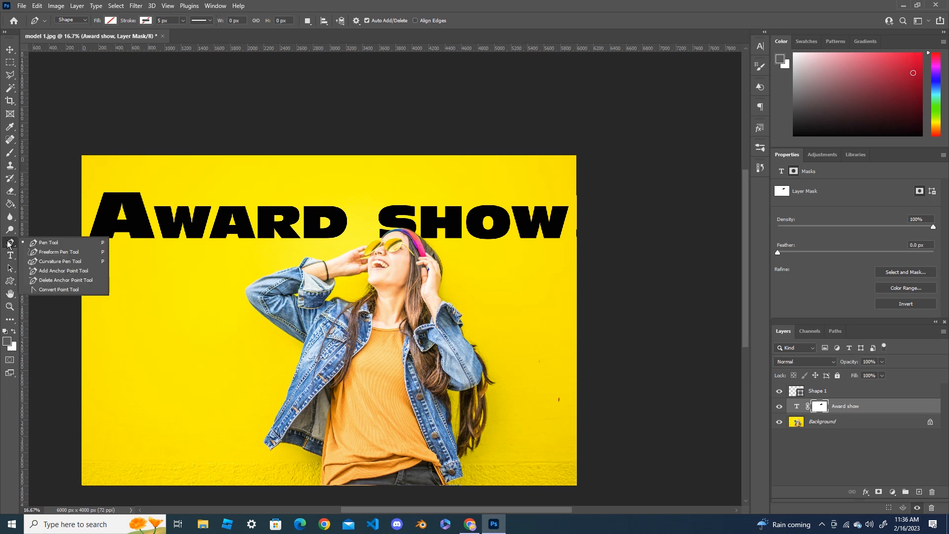
{"action": "left_click", "coordinate": [46, 243]}
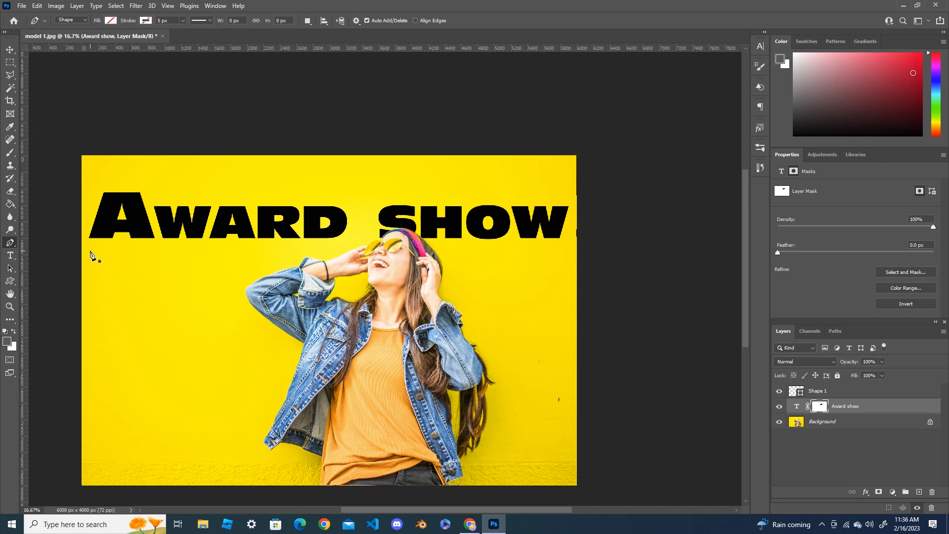
{"action": "left_click_drag", "start_coordinate": [24, 271], "coordinate": [96, 275]}
{"action": "left_click_drag", "start_coordinate": [220, 46], "coordinate": [195, 250]}
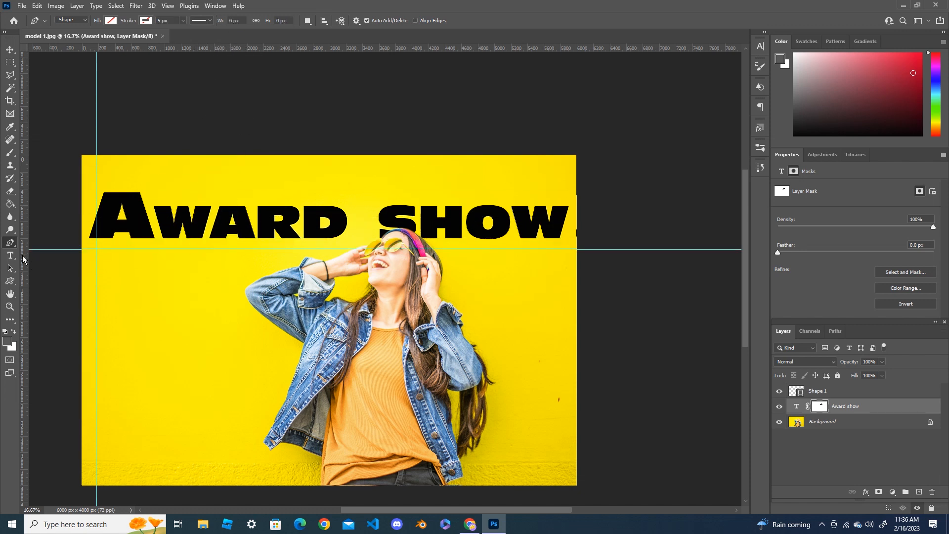
Draw a closed Pen tool shape from the guide intersection, following the raised elbow and jacket edge, down to near the photo's lower edge
{"action": "left_click", "coordinate": [97, 250]}
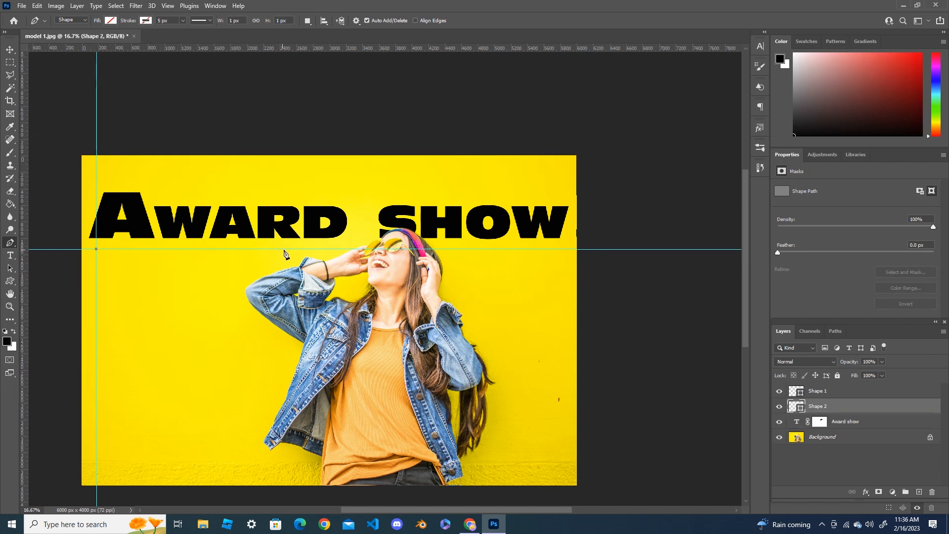
{"action": "left_click_drag", "start_coordinate": [289, 249], "coordinate": [239, 287]}
{"action": "left_click", "coordinate": [234, 296]}
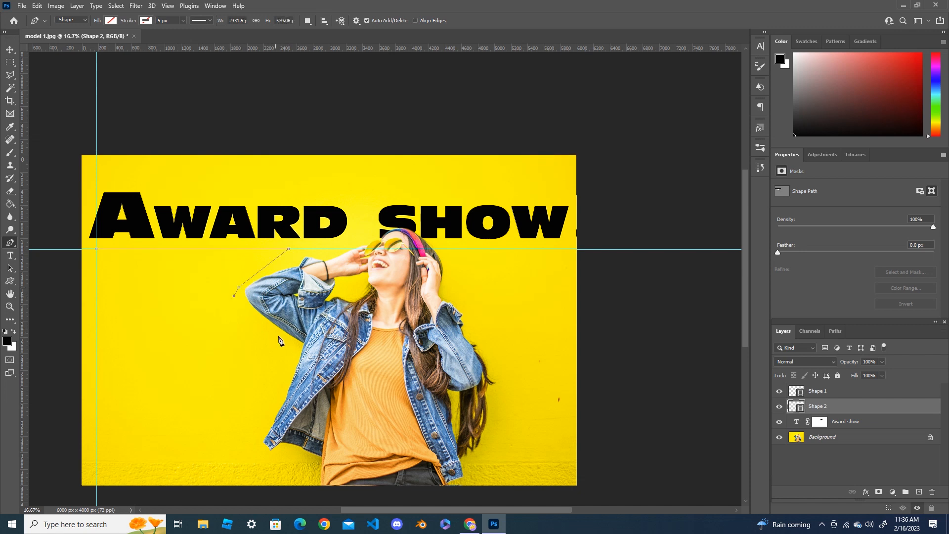
{"action": "left_click", "coordinate": [287, 346]}
{"action": "left_click", "coordinate": [255, 440]}
{"action": "left_click", "coordinate": [275, 465]}
{"action": "left_click", "coordinate": [96, 467]}
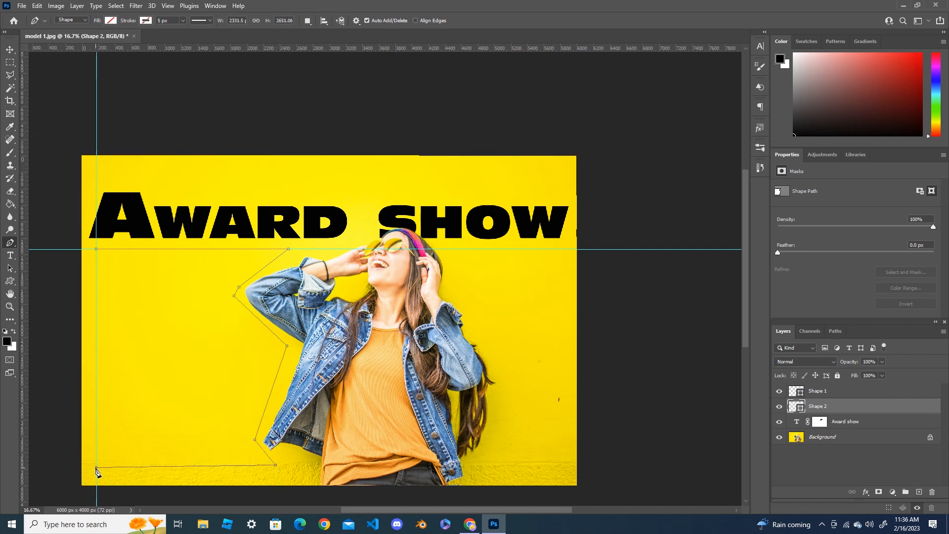
{"action": "left_click", "coordinate": [95, 250]}
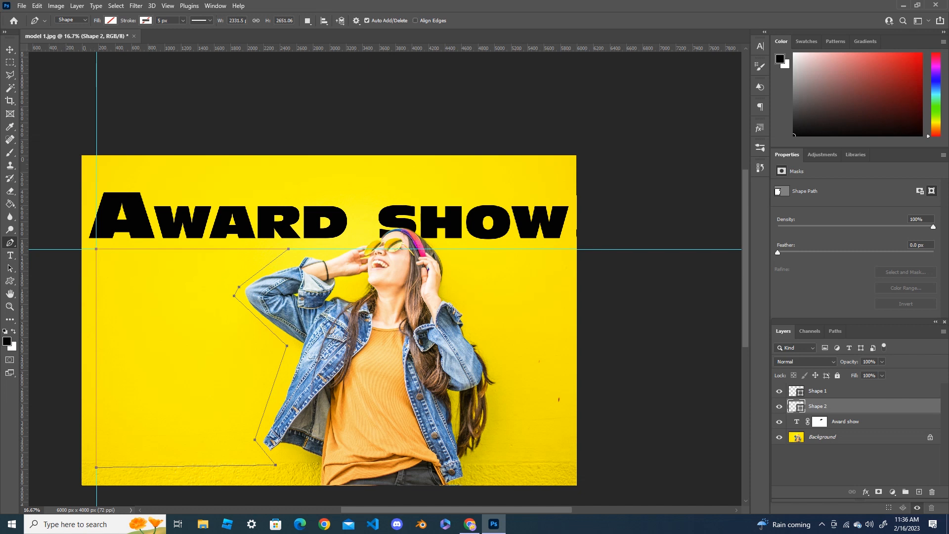
Create left-aligned paragraph text at 150 pt inside the closed shape beside the woman
{"action": "left_click", "coordinate": [10, 255]}
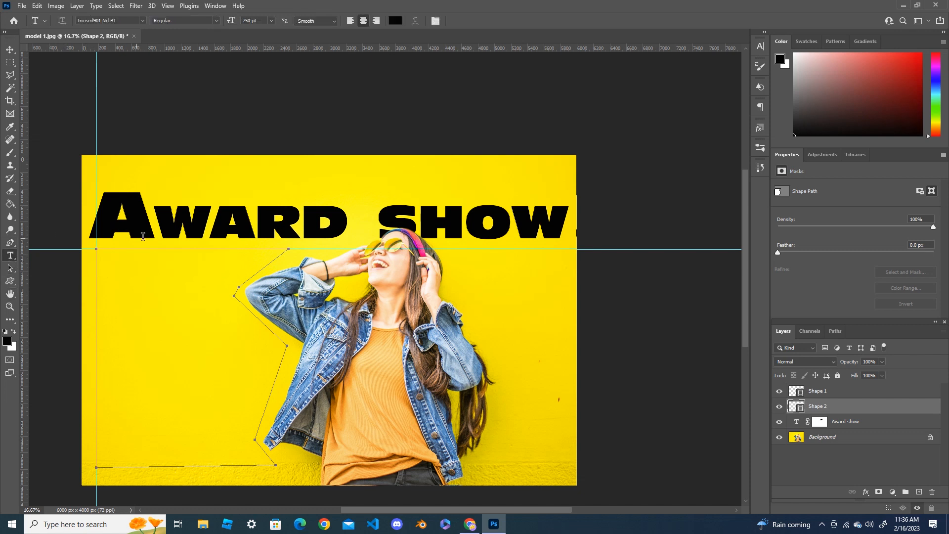
{"action": "left_click", "coordinate": [243, 20]}
{"action": "type", "text": "5"}
{"action": "key", "text": "Return"}
{"action": "left_click", "coordinate": [271, 21]}
{"action": "left_click", "coordinate": [271, 21]}
{"action": "left_click", "coordinate": [105, 261]}
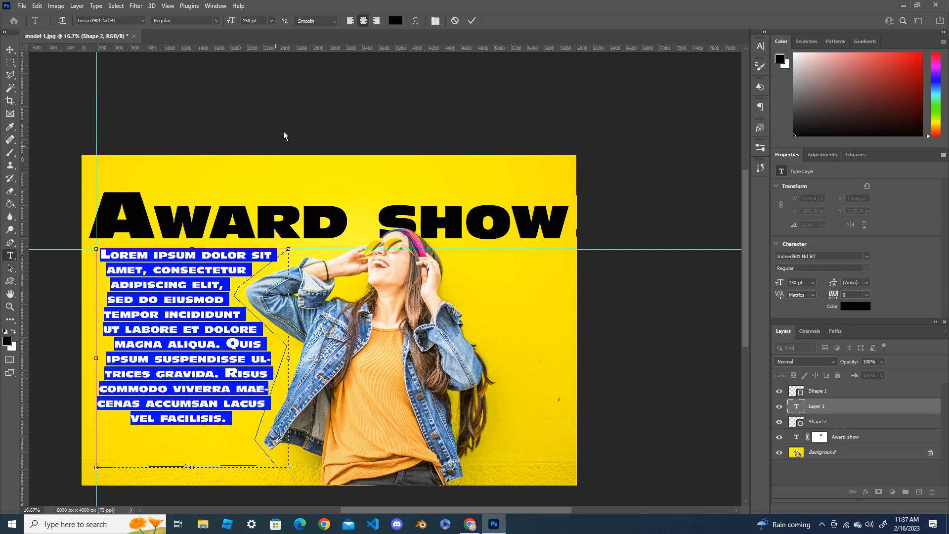
{"action": "left_click", "coordinate": [350, 21]}
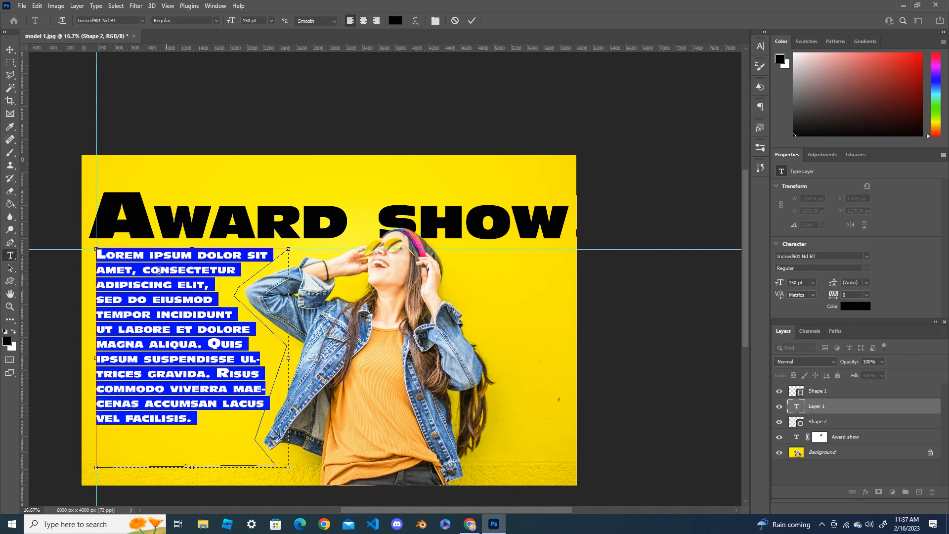
Append more Lorem Ipsum text at the end of the paragraph to fill the shape, and commit the text
{"action": "left_click", "coordinate": [186, 424]}
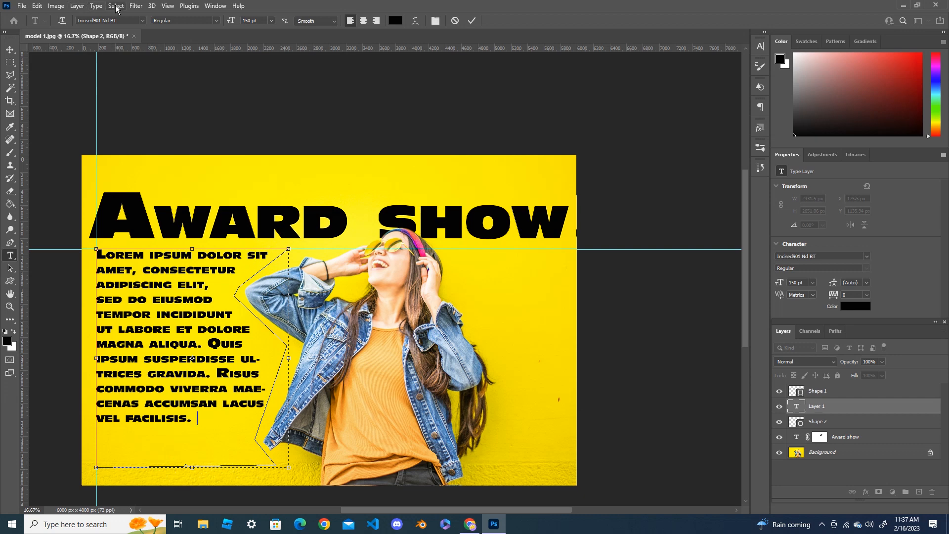
{"action": "left_click", "coordinate": [96, 5]}
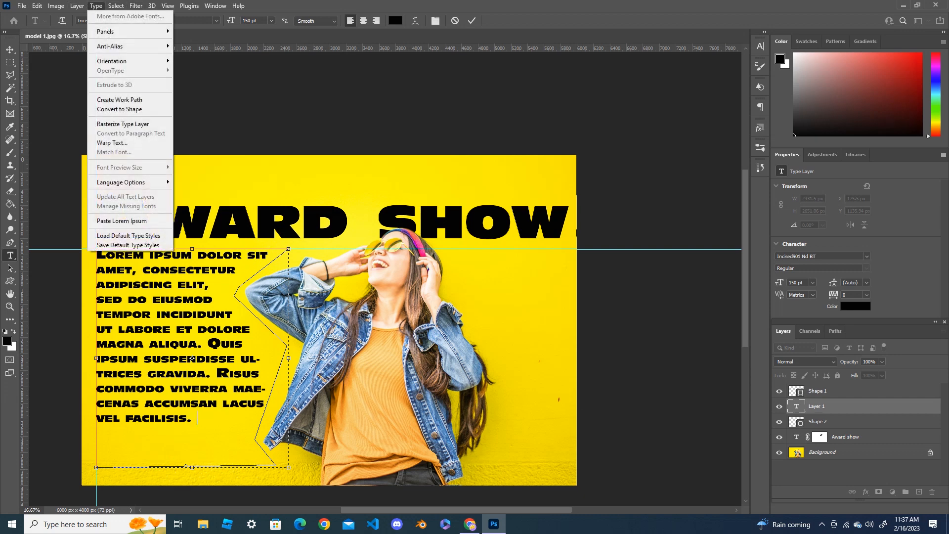
{"action": "left_click", "coordinate": [121, 220]}
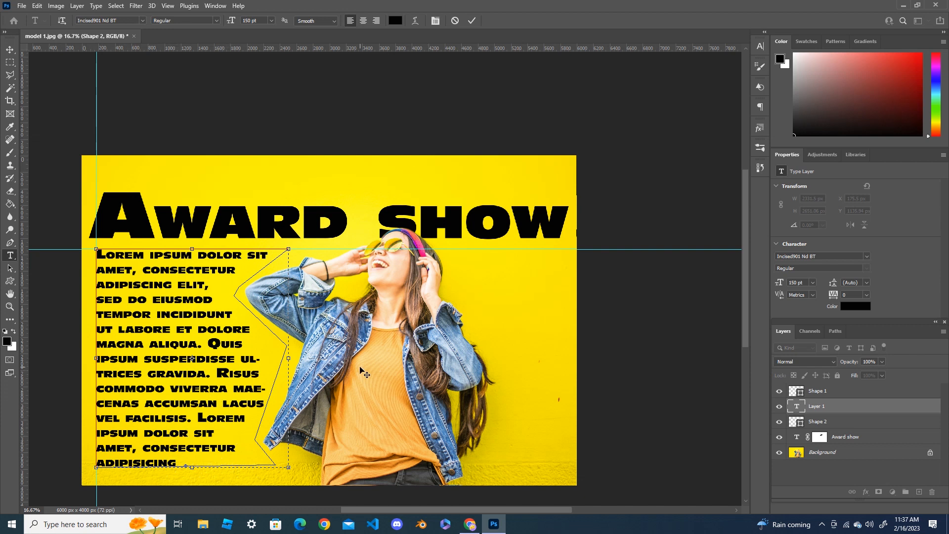
{"action": "left_click", "coordinate": [10, 49]}
{"action": "left_click_drag", "start_coordinate": [399, 510], "coordinate": [384, 507]}
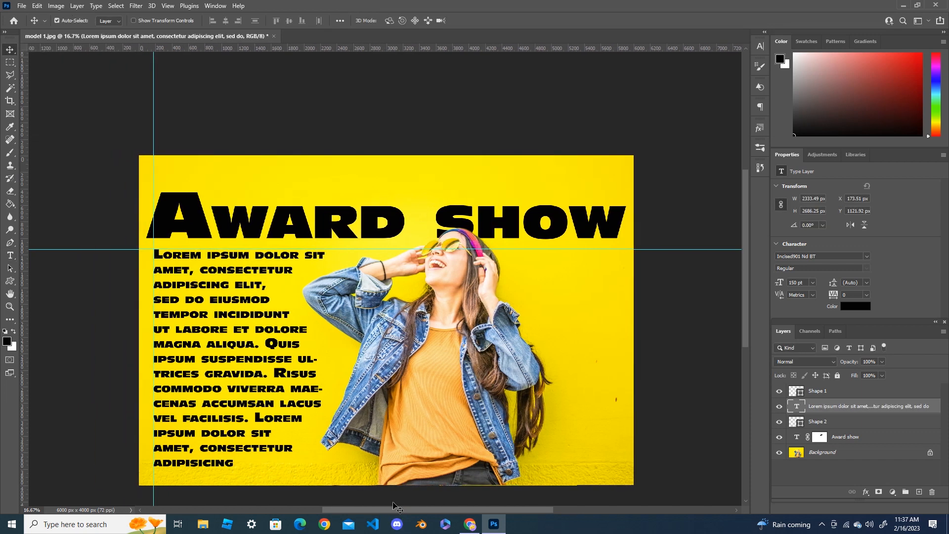
{"action": "left_click_drag", "start_coordinate": [747, 248], "coordinate": [747, 257]}
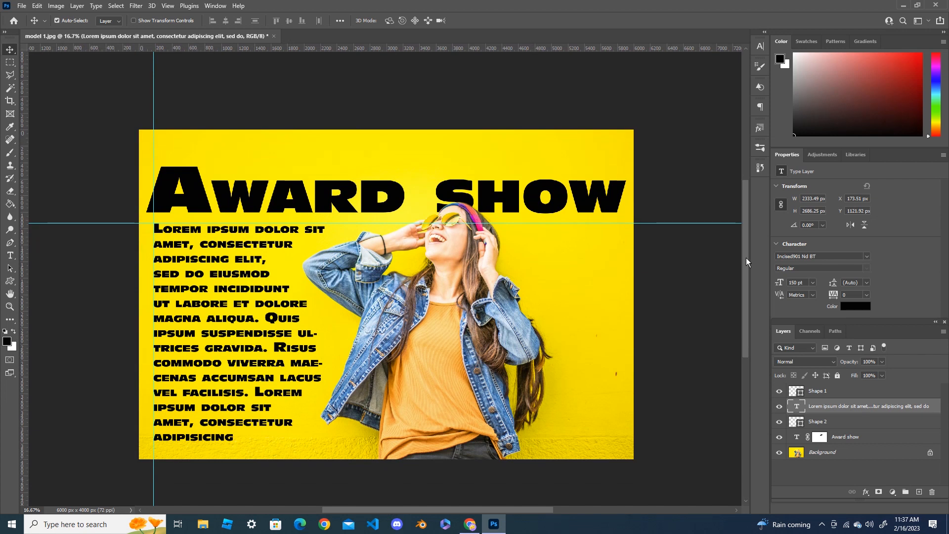